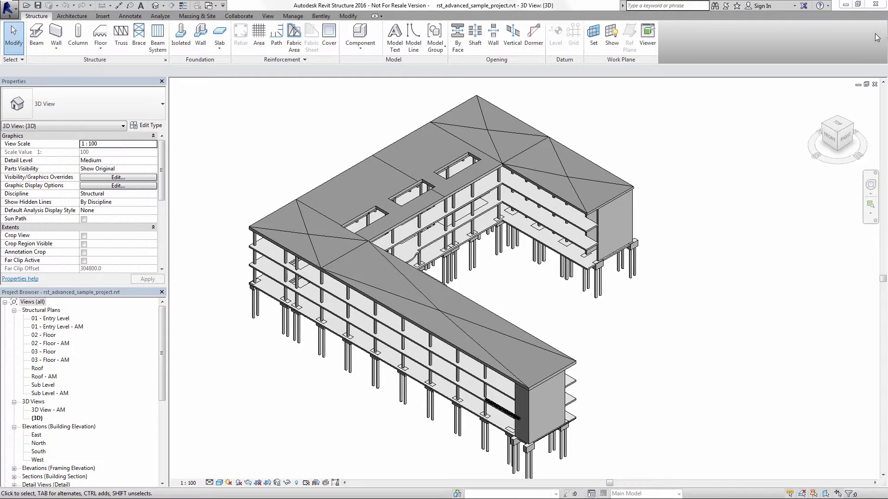
- Switch to the Bentley ribbon tab to reveal the ISM Revit Link CONNECT Edition tools
left_click(326, 19)
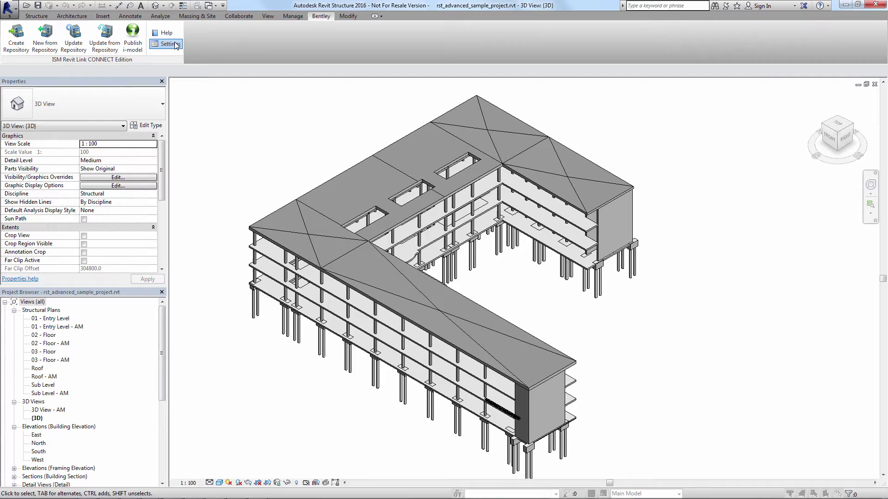
- Open Edit ISM Revit Link Shared Settings, showing the catalog of 55 structural column families
left_click(176, 44)
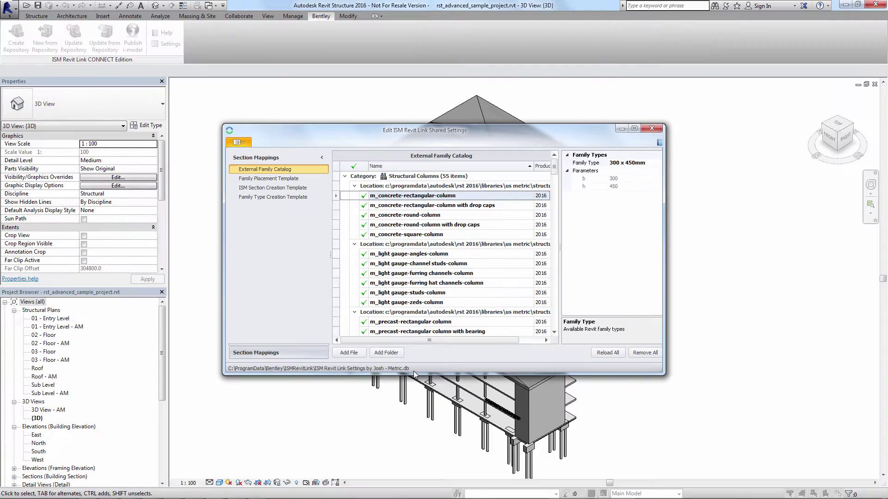
- Create a new Metric-profile settings database saved as Demo.db in the ISMRevitLink folder
left_click(240, 143)
left_click(261, 163)
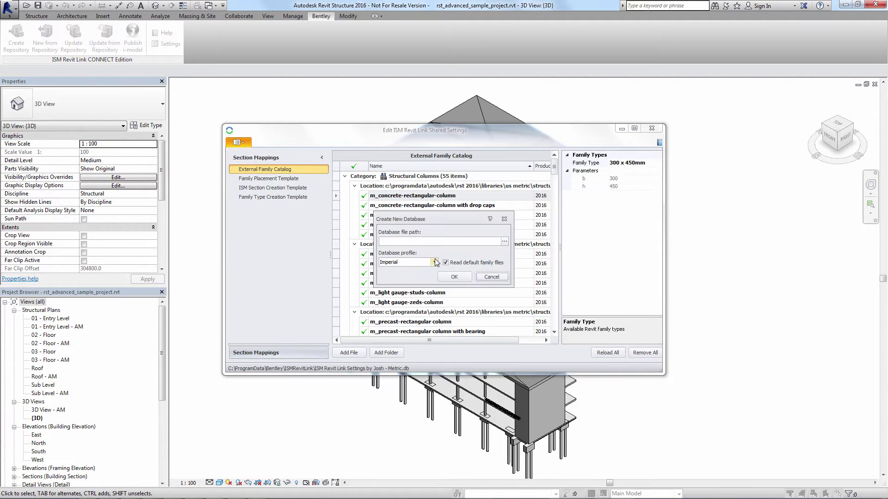
left_click(435, 262)
left_click(418, 276)
left_click(504, 240)
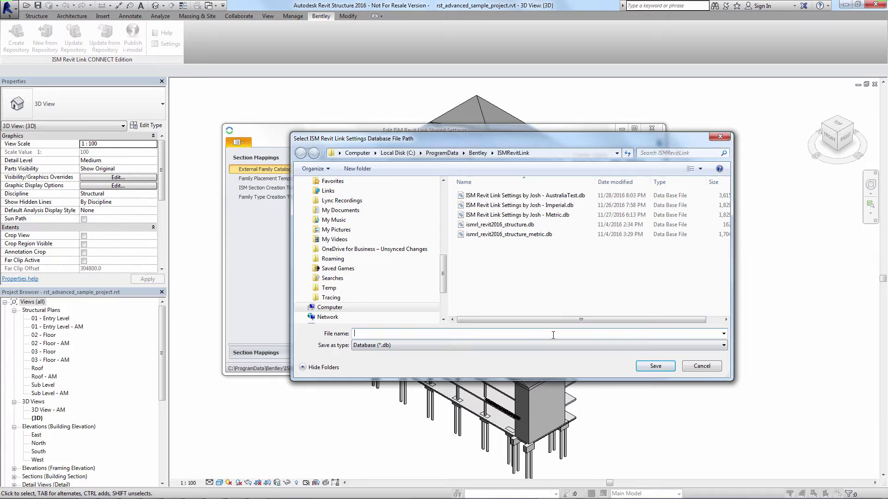
type("Demo")
left_click(652, 372)
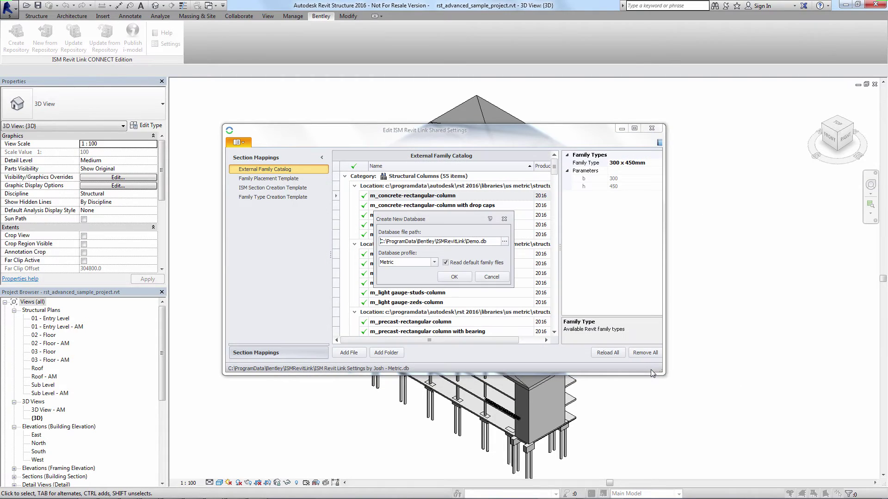
left_click(457, 276)
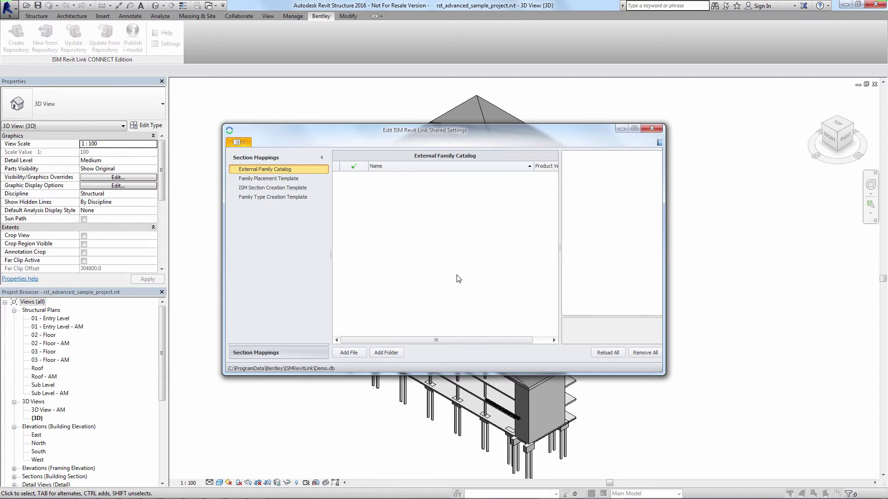
- Add the RST 2016 US Metric Structural Columns > Concrete folder to the catalog, then list the Structural Framing families
left_click(387, 353)
left_click(356, 214)
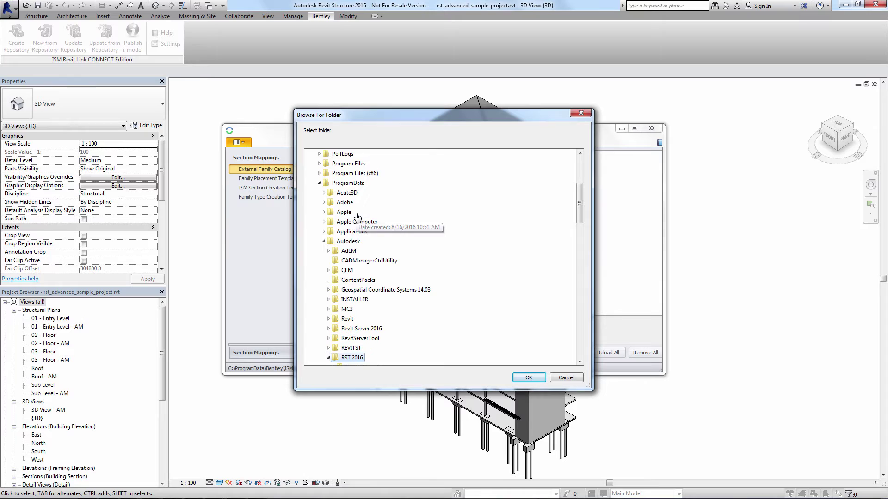
left_click(356, 270)
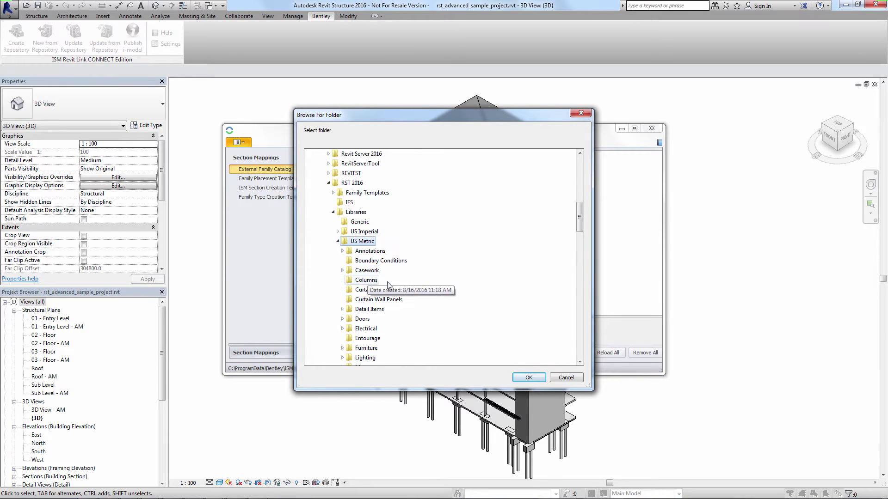
scroll(421, 277, "down", 3)
scroll(420, 280, "down", 3)
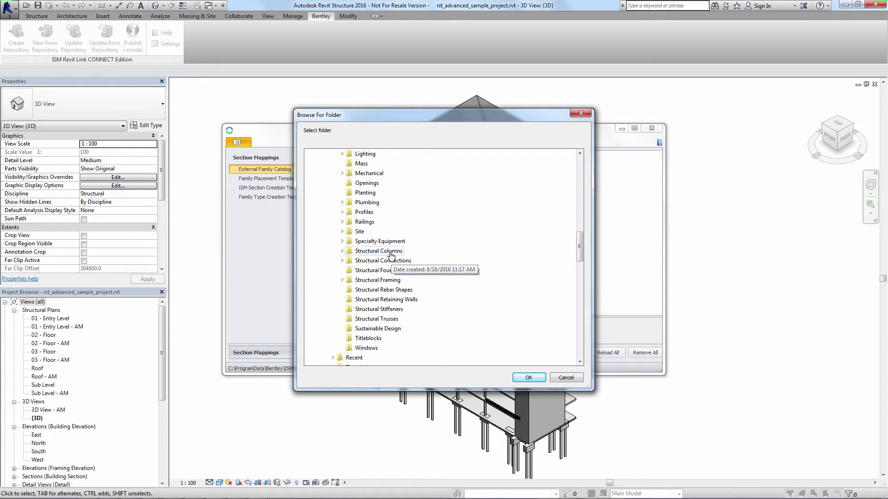
left_click(391, 253)
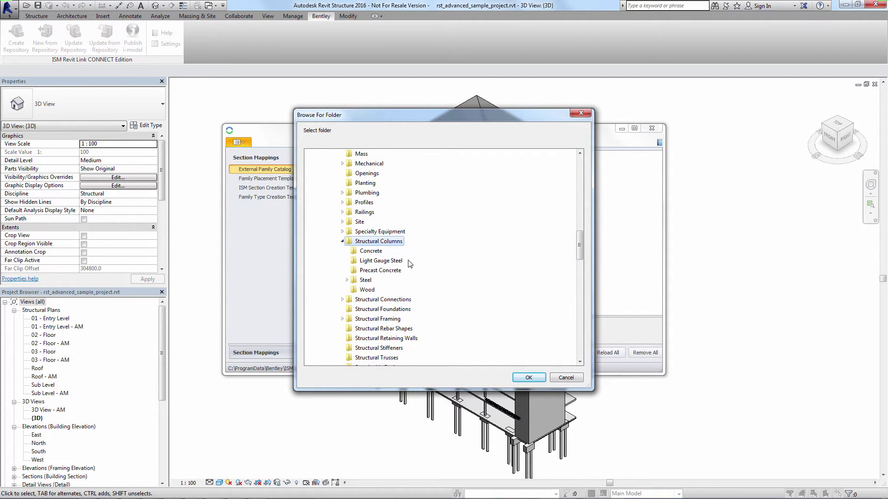
left_click(370, 251)
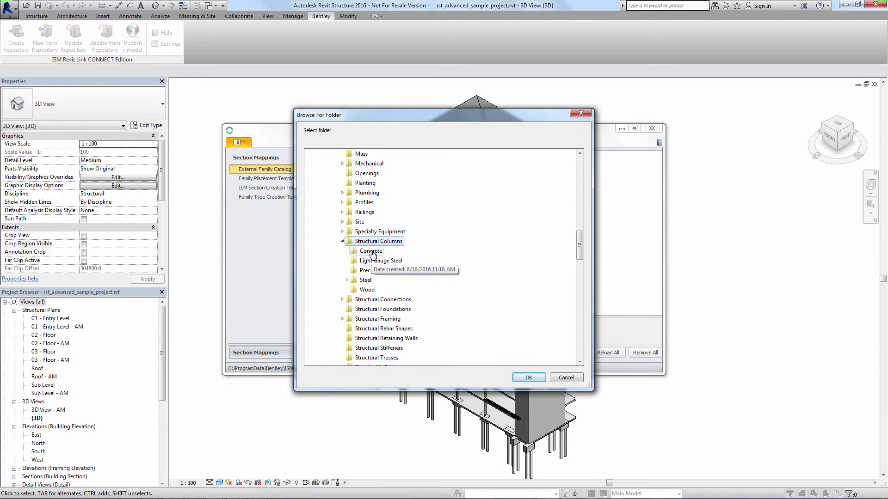
left_click(539, 376)
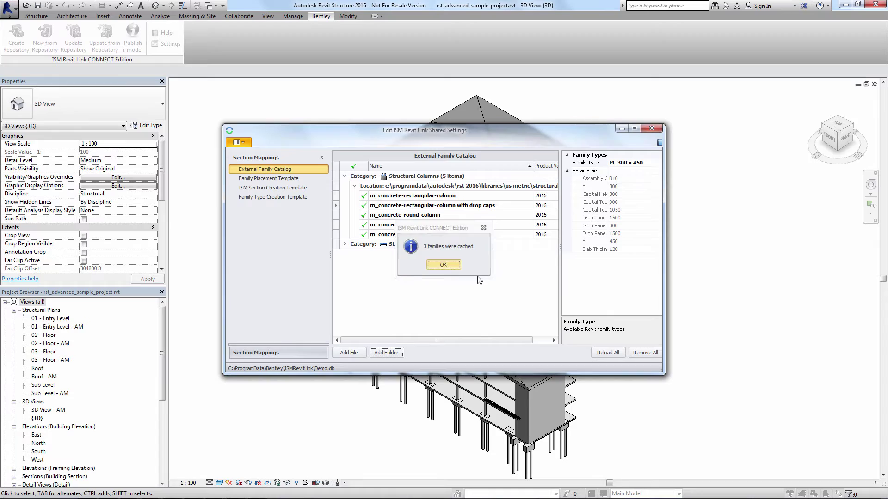
key("Return")
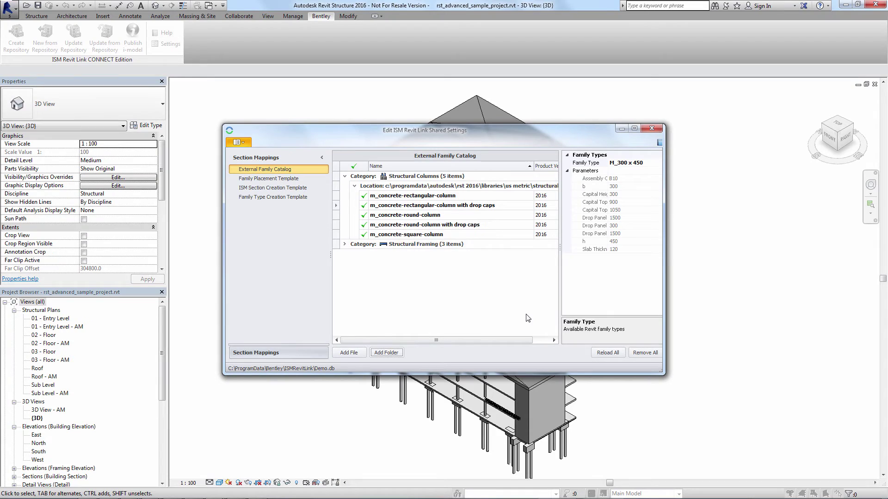
left_click(344, 245)
left_click(354, 254)
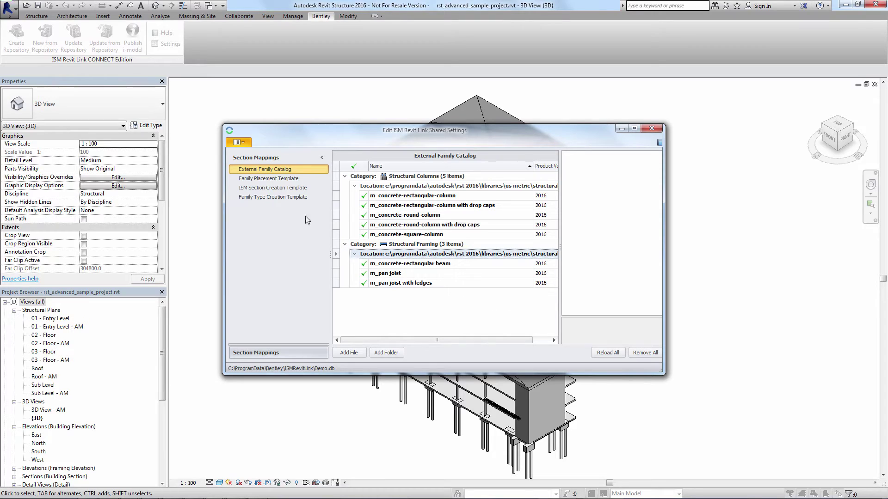
- Add a new section creation mapping using the m_concrete-rectangular-column family
left_click(296, 188)
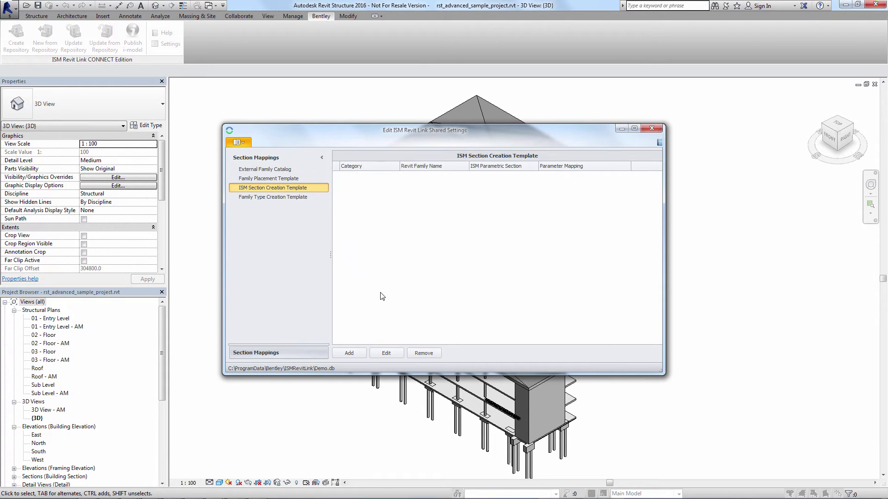
left_click(357, 354)
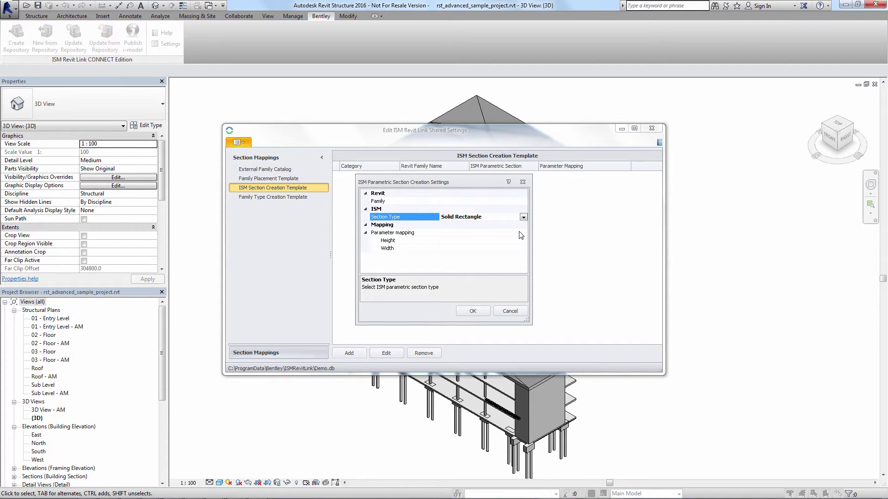
left_click(520, 203)
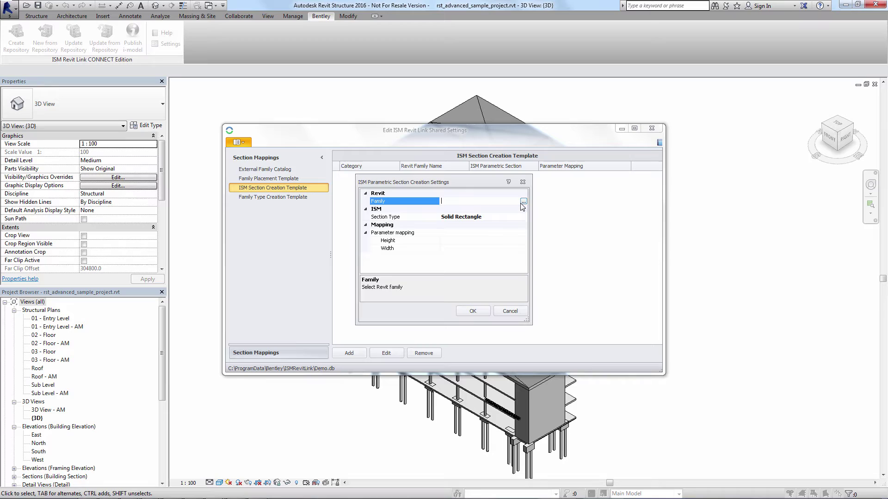
left_click(523, 203)
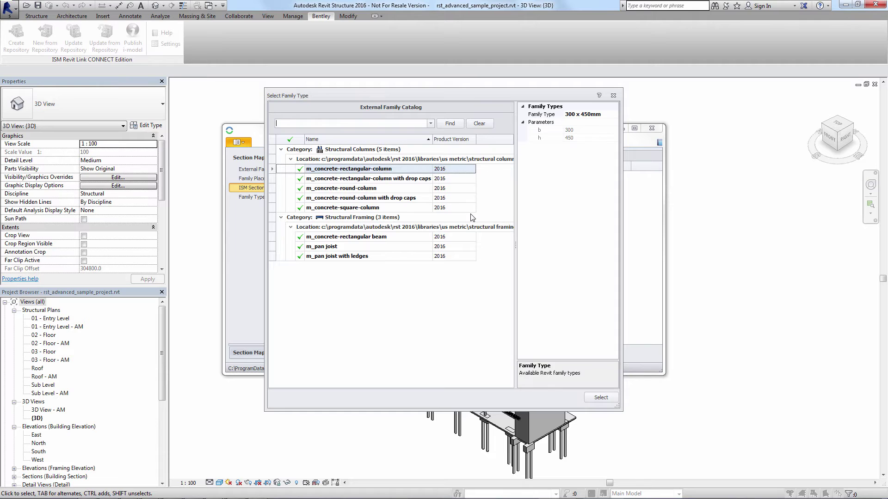
left_click_drag(459, 95, 675, 244)
left_click_drag(583, 244, 404, 101)
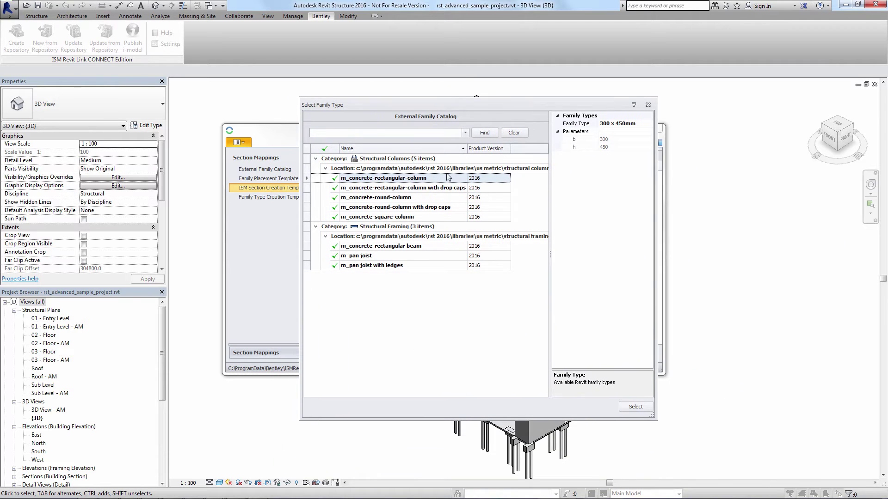
left_click(631, 407)
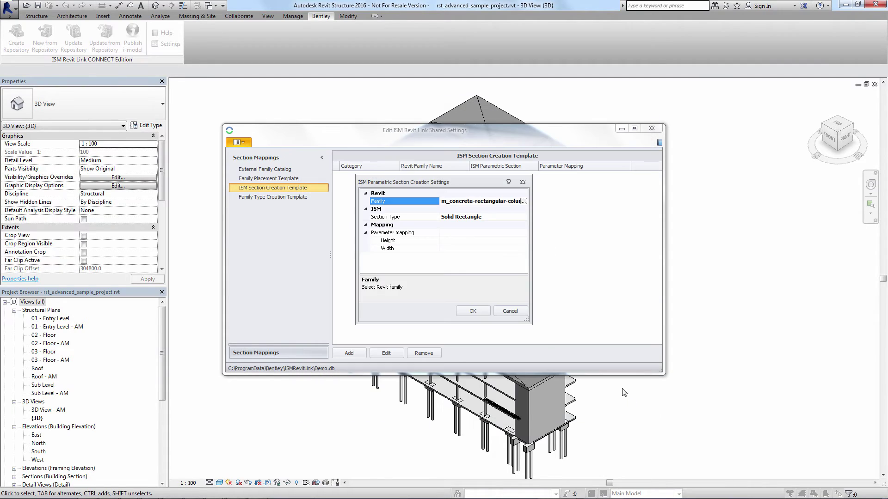
left_click(516, 241)
- Map Height to <h> and Width to <b>, then save the rectangular column mapping
left_click(523, 241)
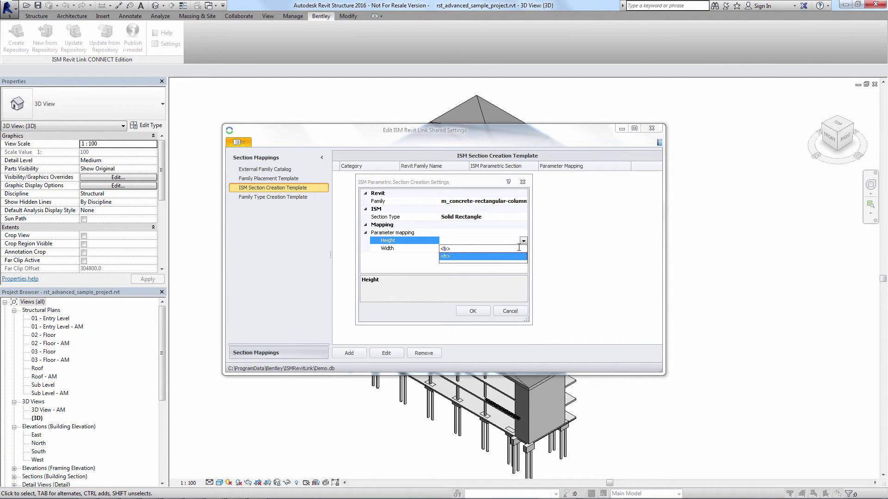
left_click(518, 260)
left_click(518, 250)
left_click(523, 249)
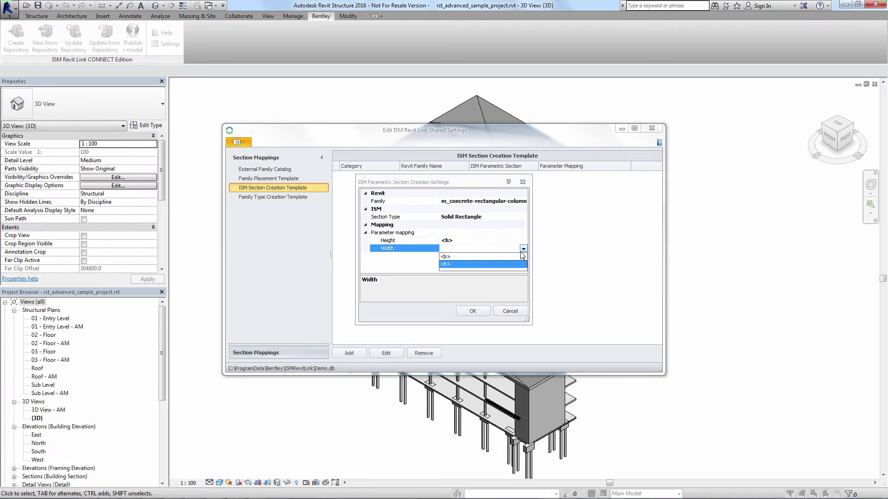
left_click(518, 257)
left_click(483, 311)
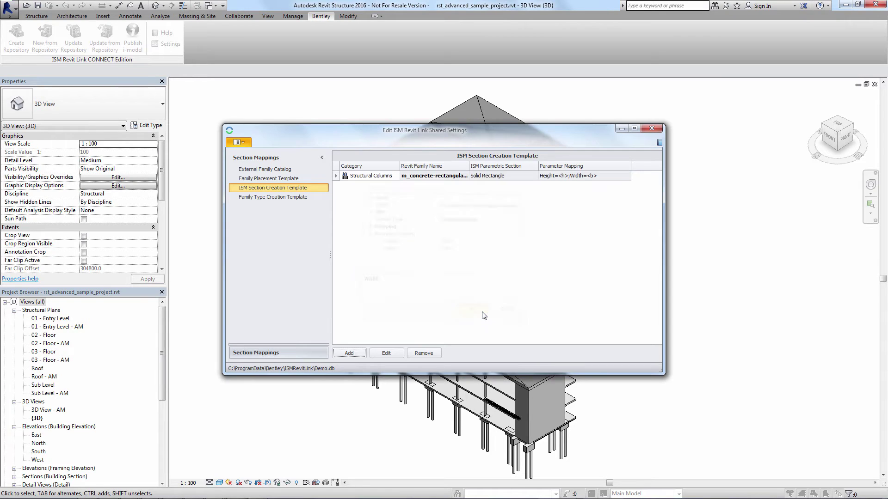
- Add a Solid Circle section mapping using the m_concrete-round-column family
left_click(354, 352)
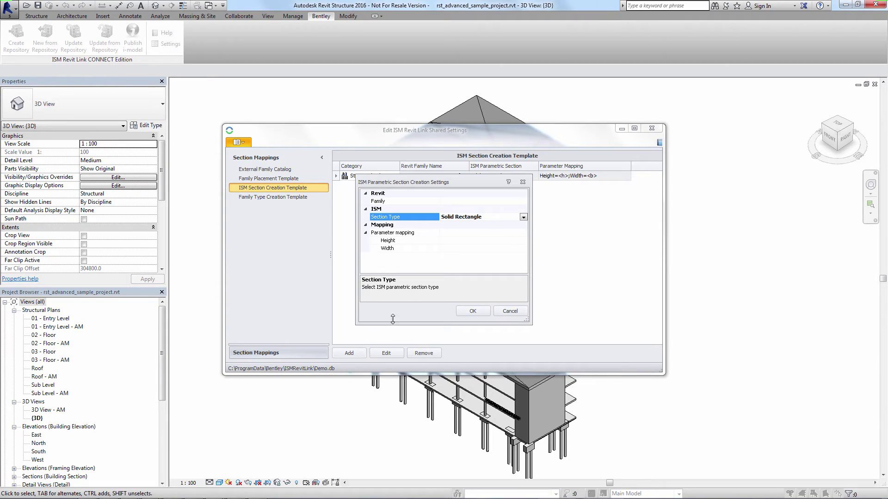
left_click(524, 201)
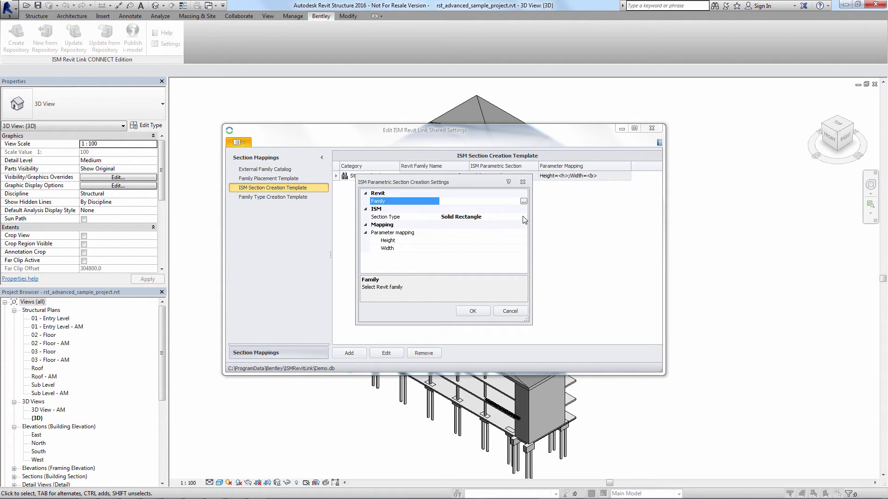
left_click(523, 217)
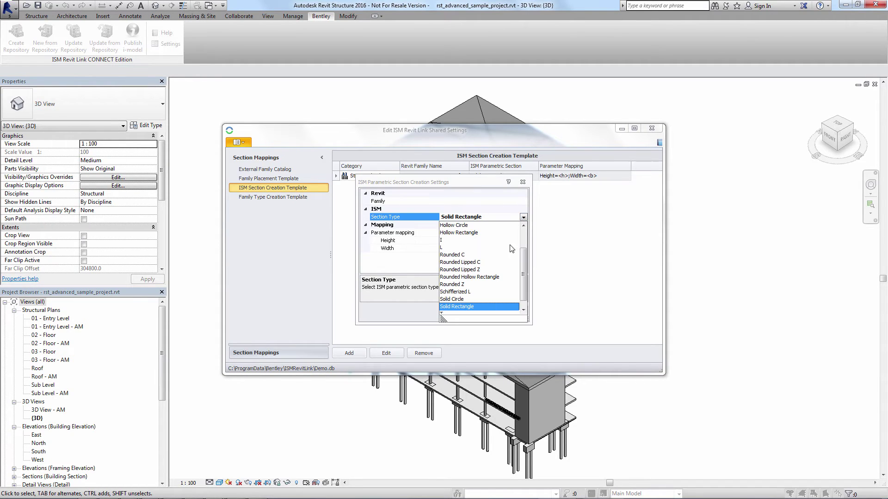
left_click(492, 299)
left_click(522, 201)
left_click(524, 202)
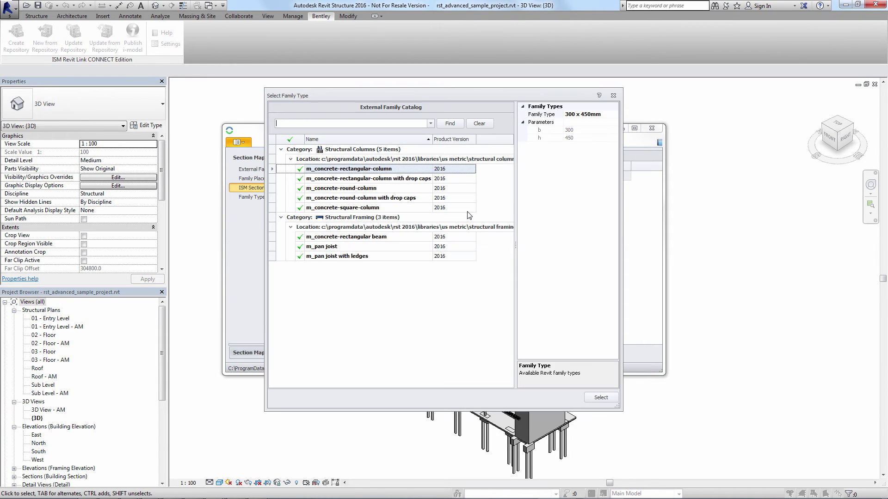
left_click(395, 190)
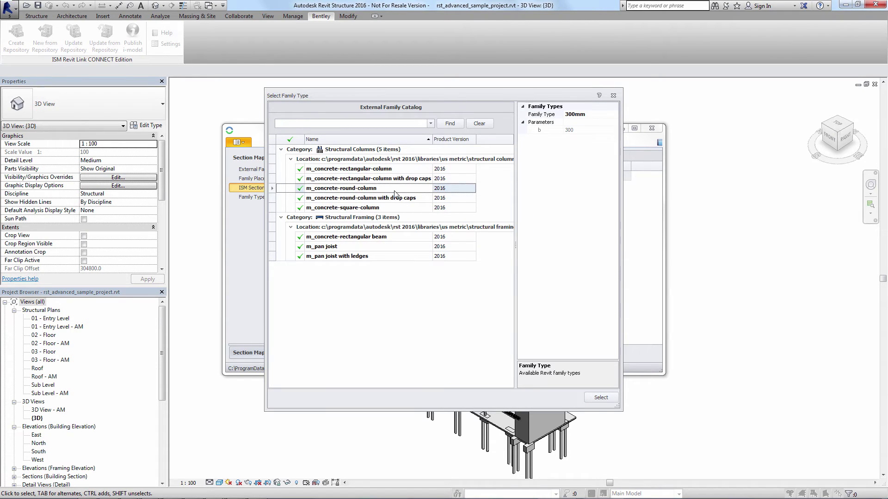
left_click(602, 397)
- Map Diameter to <b> and save the round column mapping
left_click(518, 240)
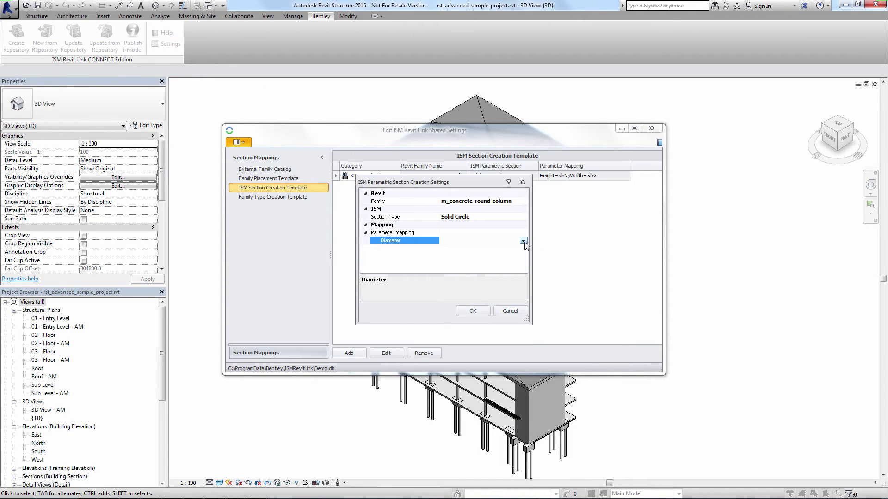
left_click(524, 241)
left_click(525, 248)
left_click(473, 311)
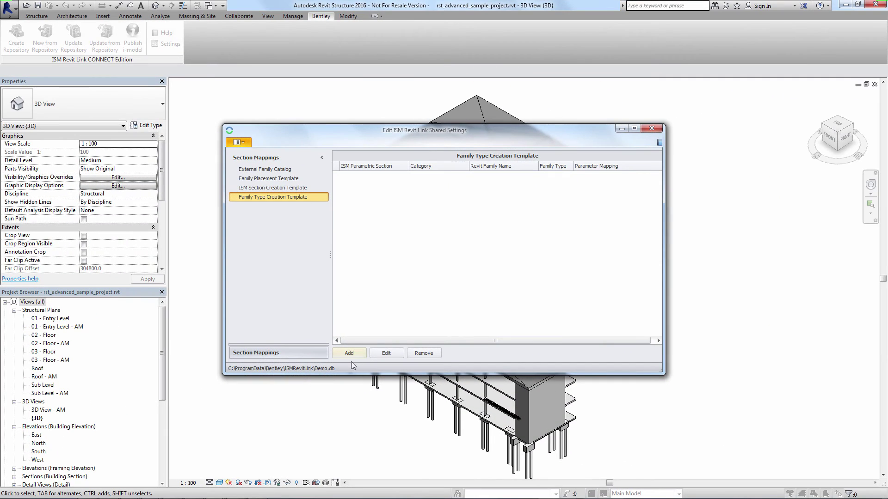
- Add a family type template based on m_concrete-rectangular-column 300 x 450mm
left_click(351, 350)
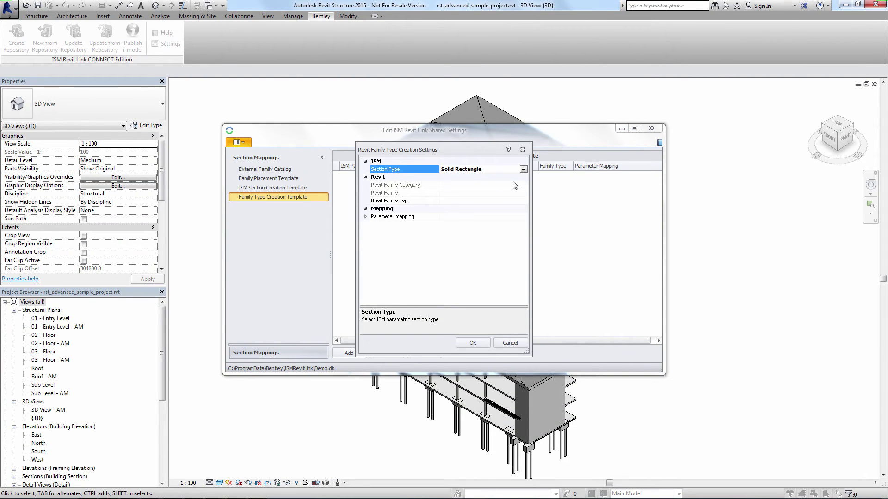
left_click(517, 194)
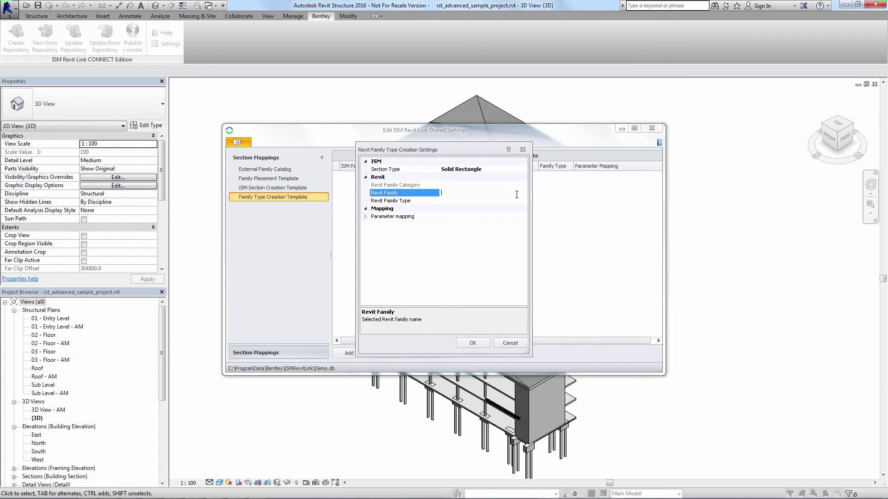
left_click(524, 201)
left_click(525, 200)
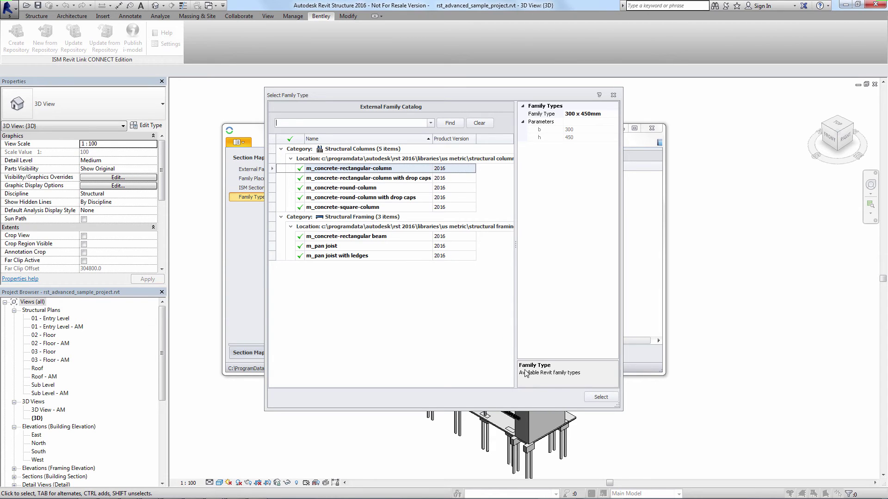
left_click(588, 398)
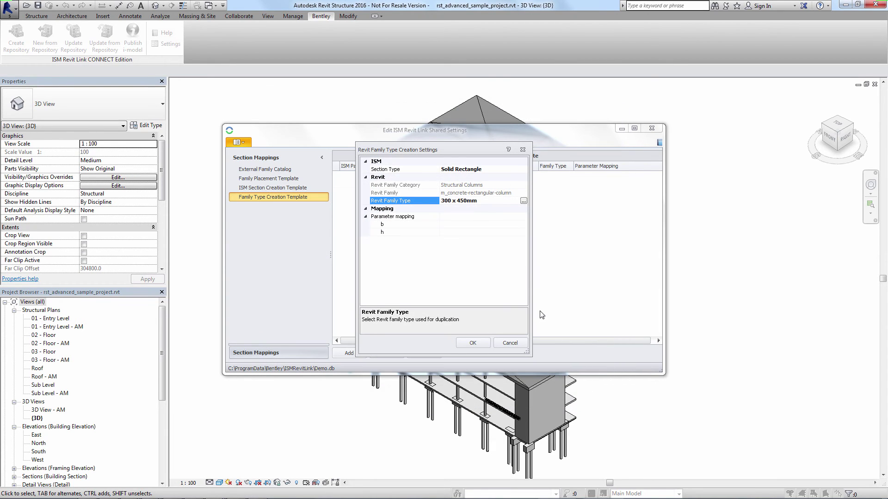
- Map b to <Width> and h to <Height>, then save the rectangular family type template
left_click(523, 225)
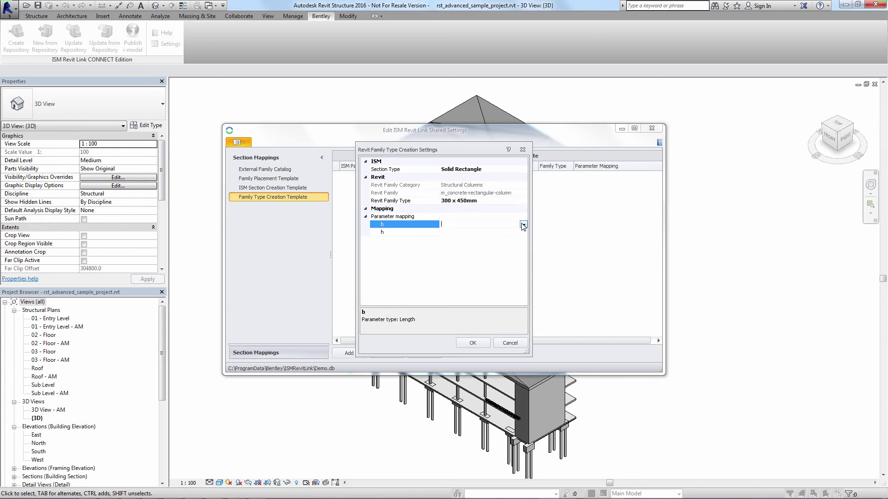
left_click(523, 224)
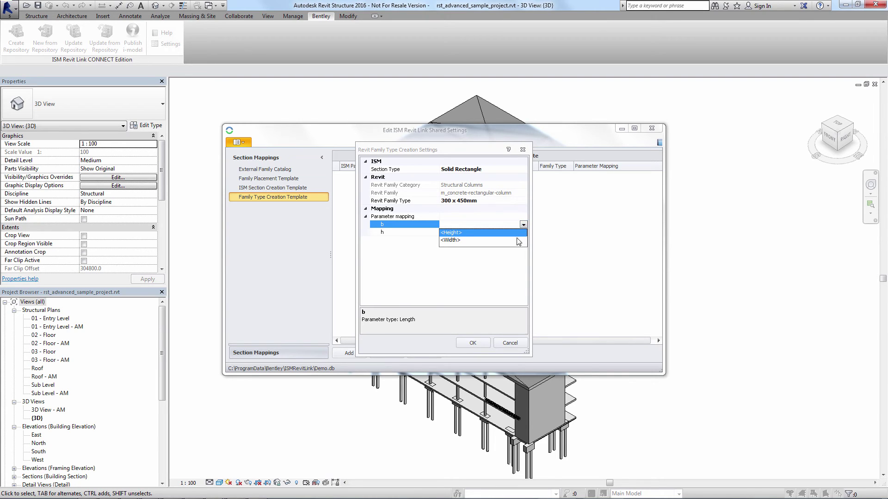
left_click(518, 241)
left_click(524, 232)
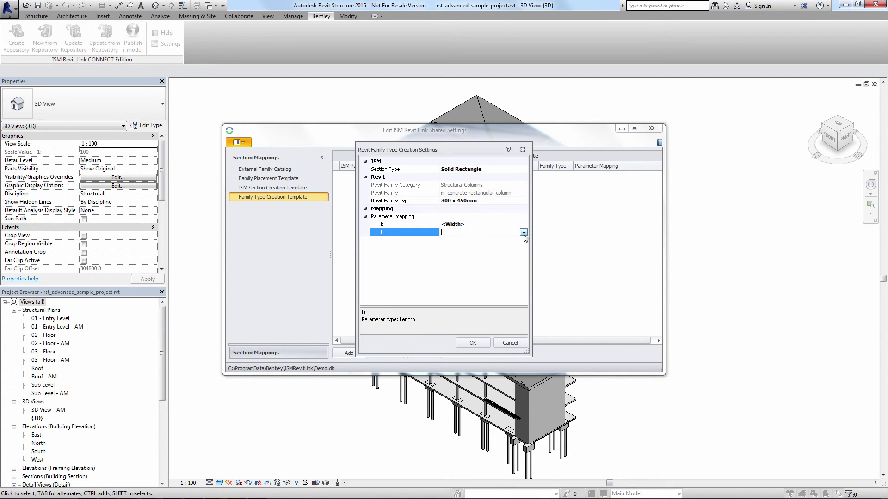
left_click(523, 232)
left_click(513, 241)
left_click(479, 343)
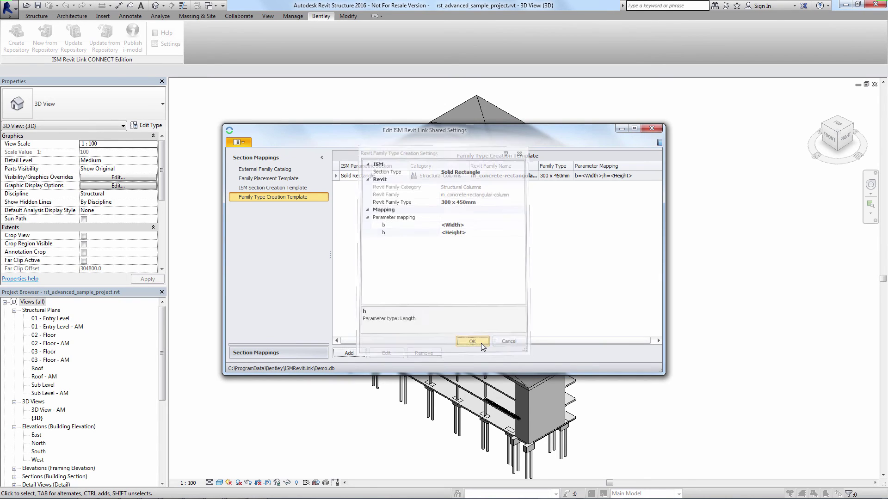
left_click(354, 353)
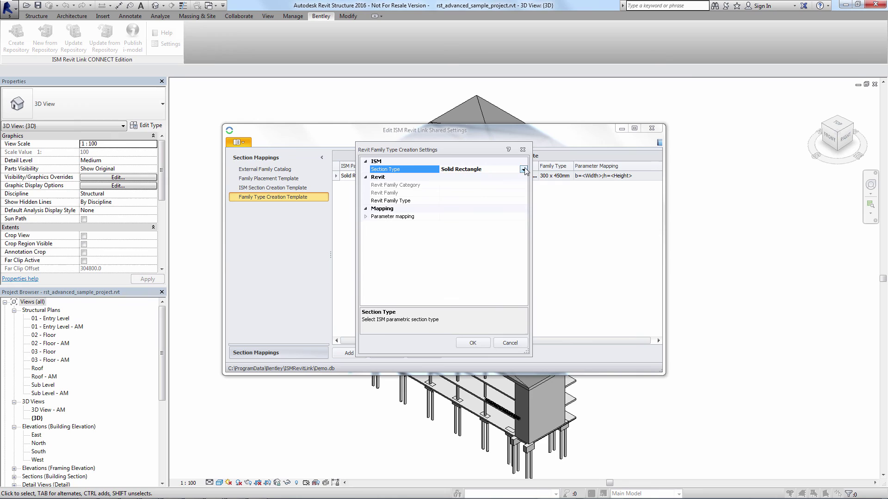
- Save a Solid Circle family type template using the 300mm round column with b=<Diameter>
left_click(523, 170)
left_click(501, 252)
left_click(471, 343)
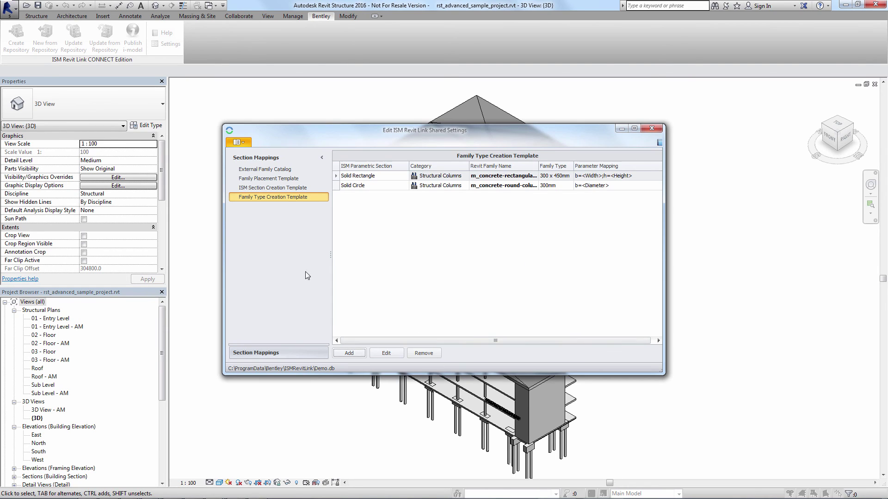
left_click(240, 143)
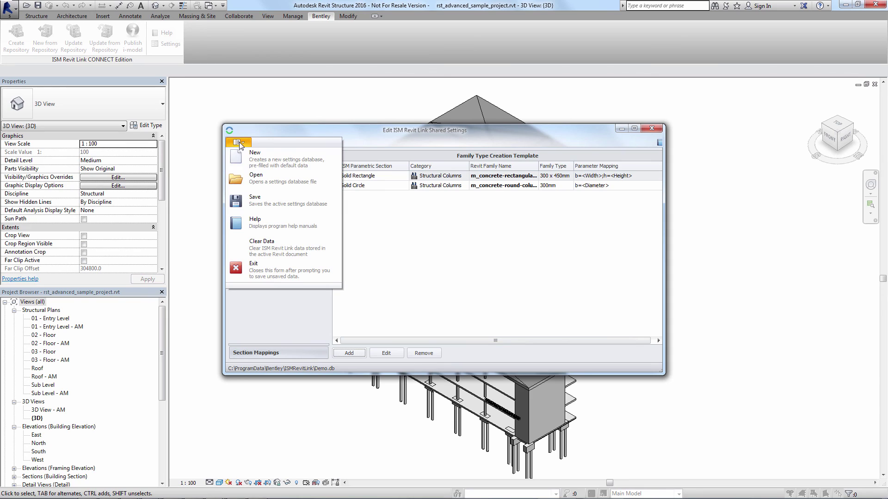